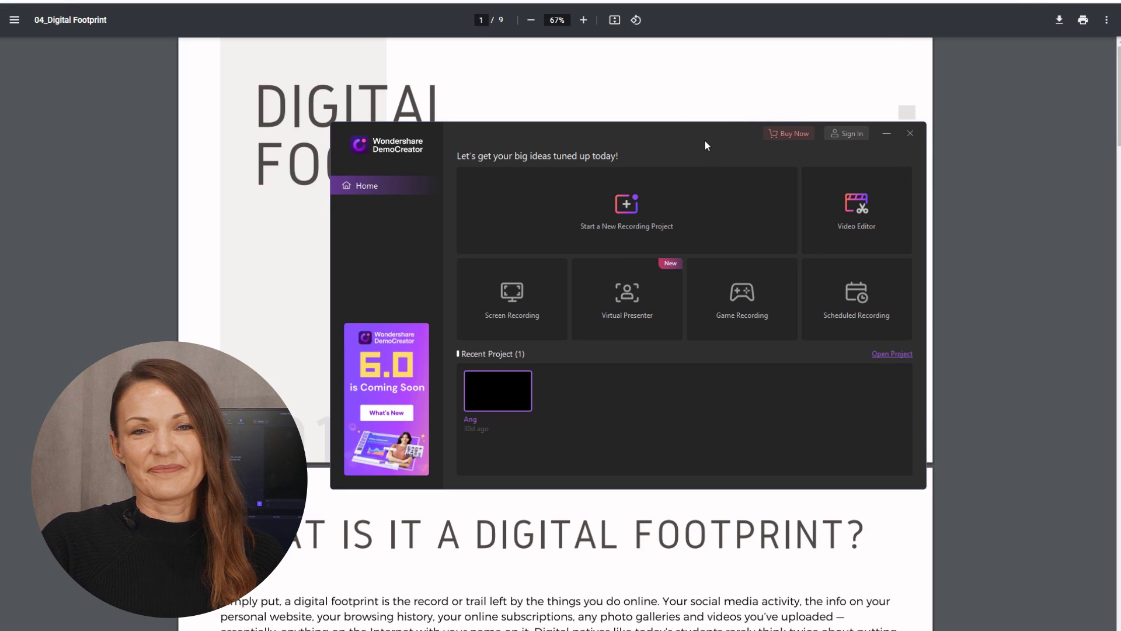
Move the DemoCreator launcher to the right and start a new recording project.
{"action": "left_click_drag", "start_coordinate": [704, 139], "coordinate": [832, 93]}
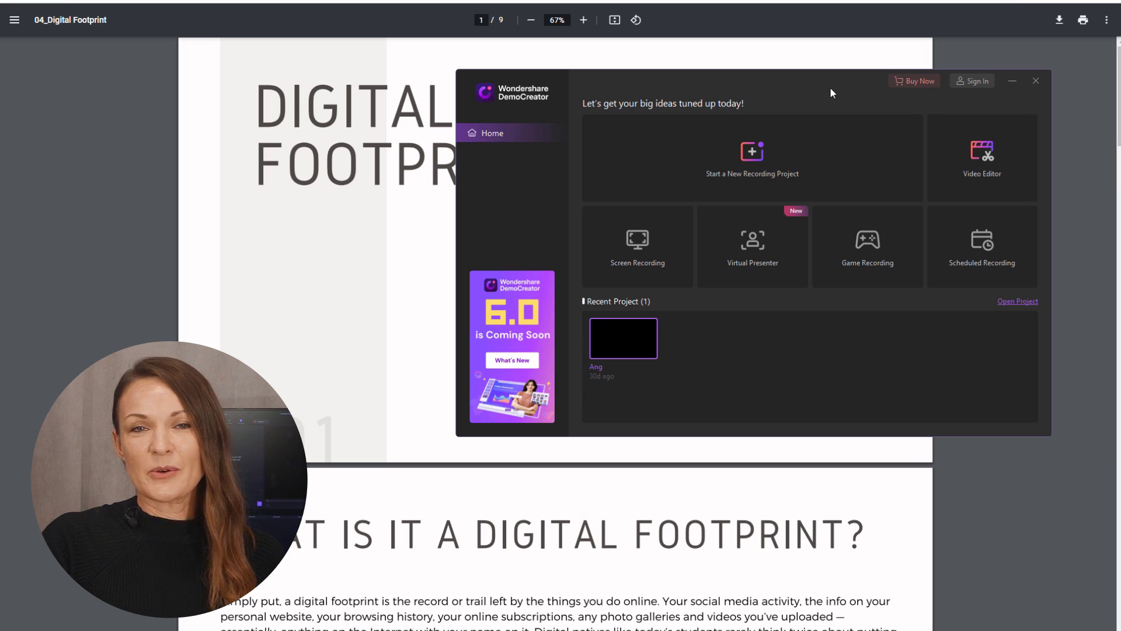
{"action": "left_click", "coordinate": [742, 174]}
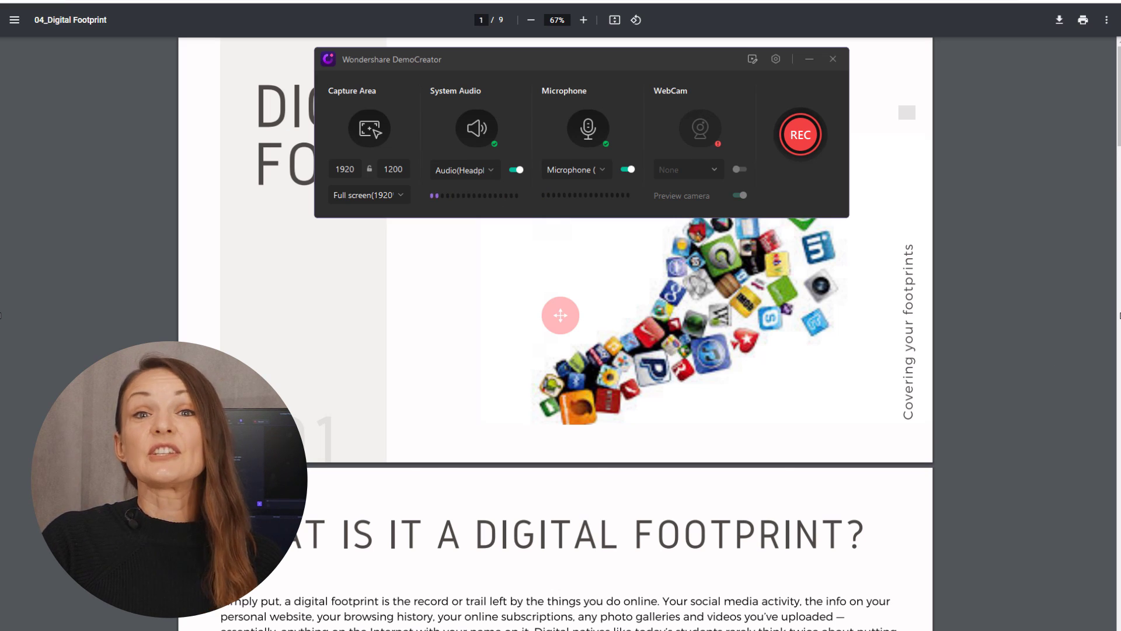
Show the PDF full-screen and leave the webcam turned off.
{"action": "key", "text": "F11"}
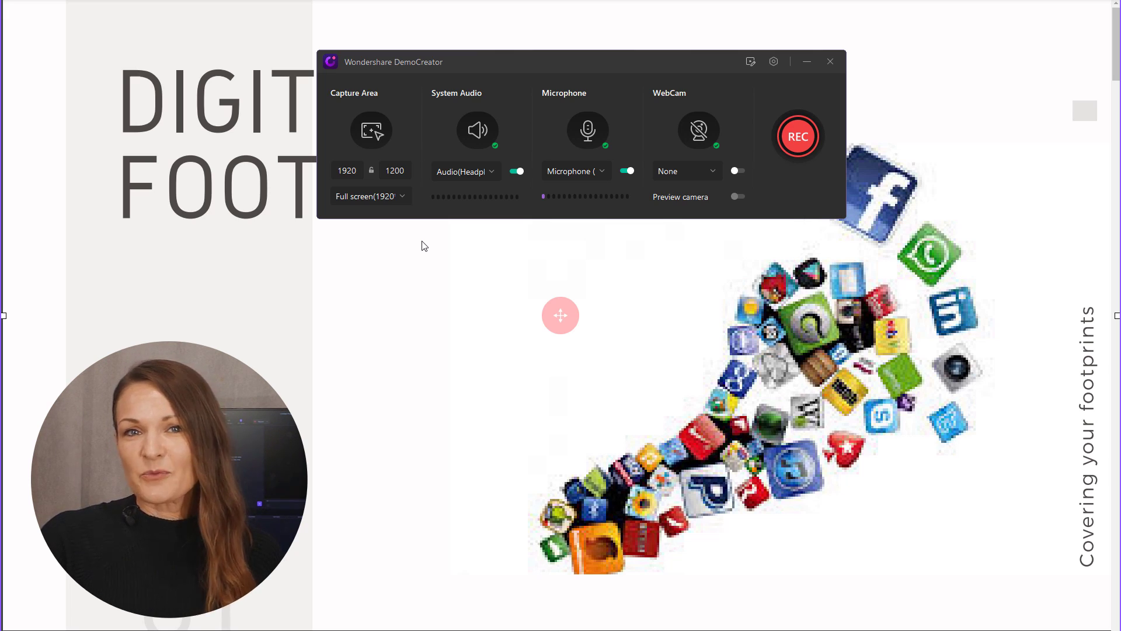
{"action": "left_click", "coordinate": [738, 171]}
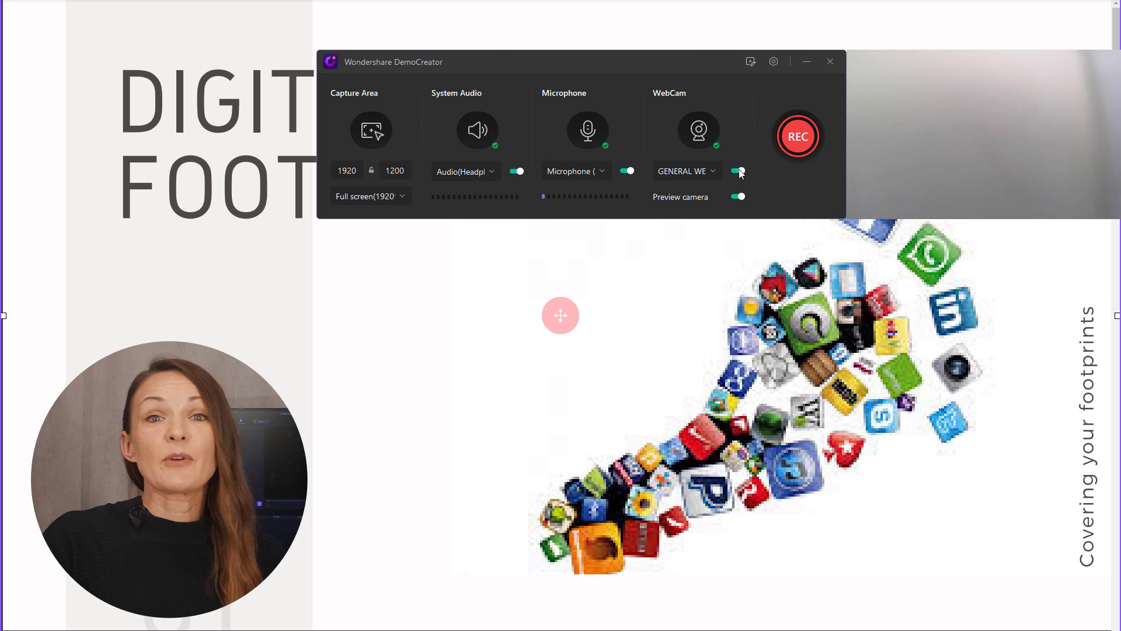
{"action": "left_click", "coordinate": [738, 170]}
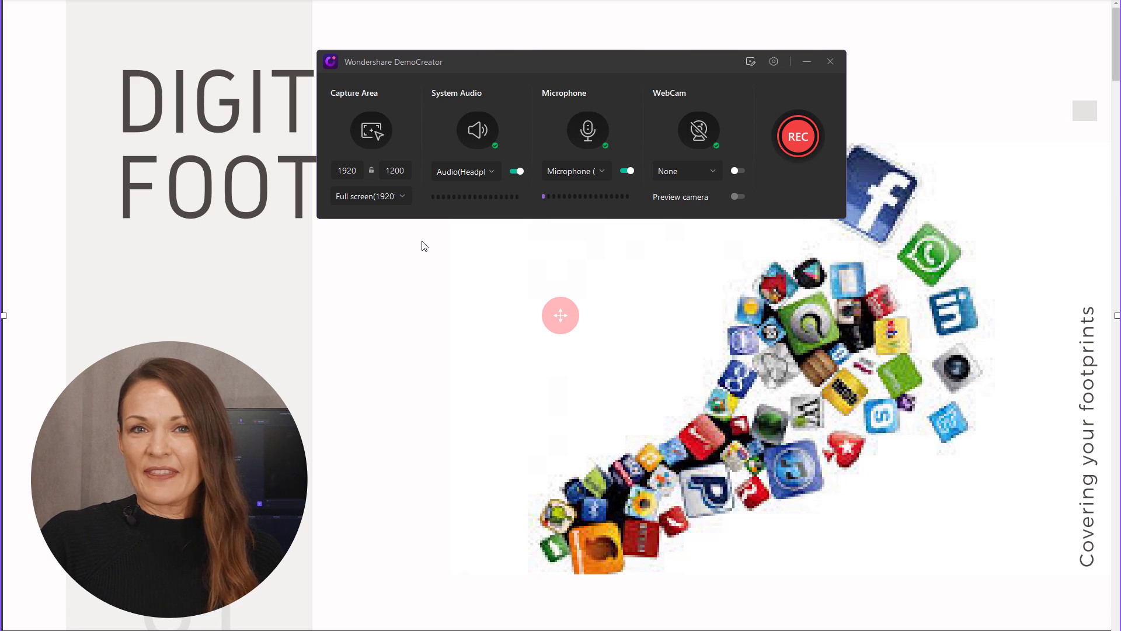
Set a custom 1897×1082 capture area covering the whole slide.
{"action": "left_click", "coordinate": [403, 199]}
{"action": "left_click", "coordinate": [404, 202]}
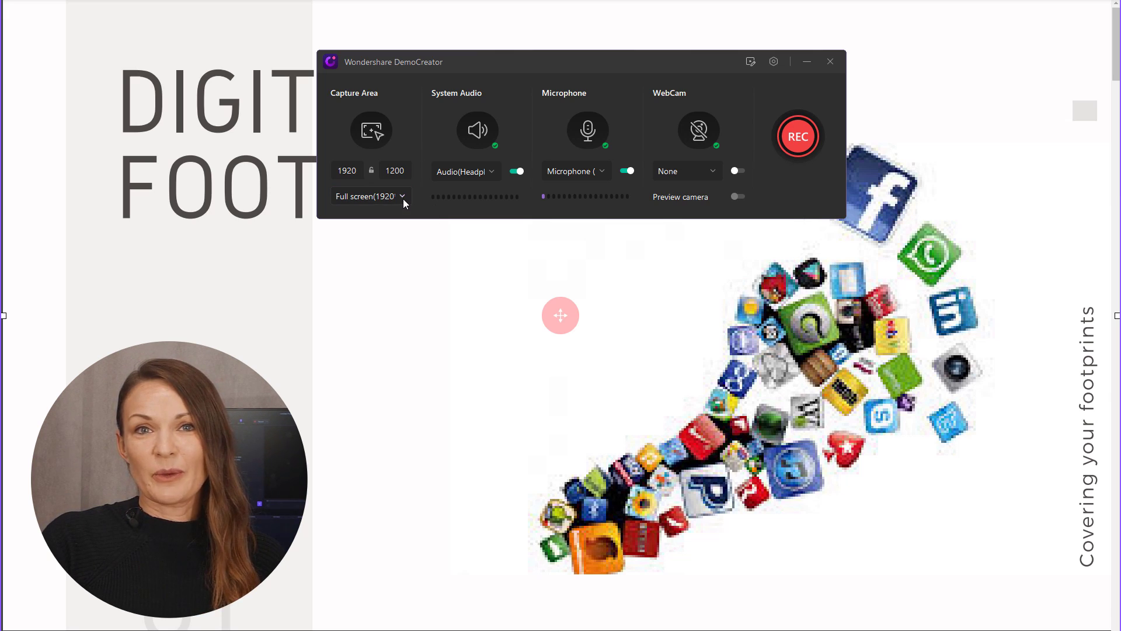
{"action": "left_click", "coordinate": [376, 135]}
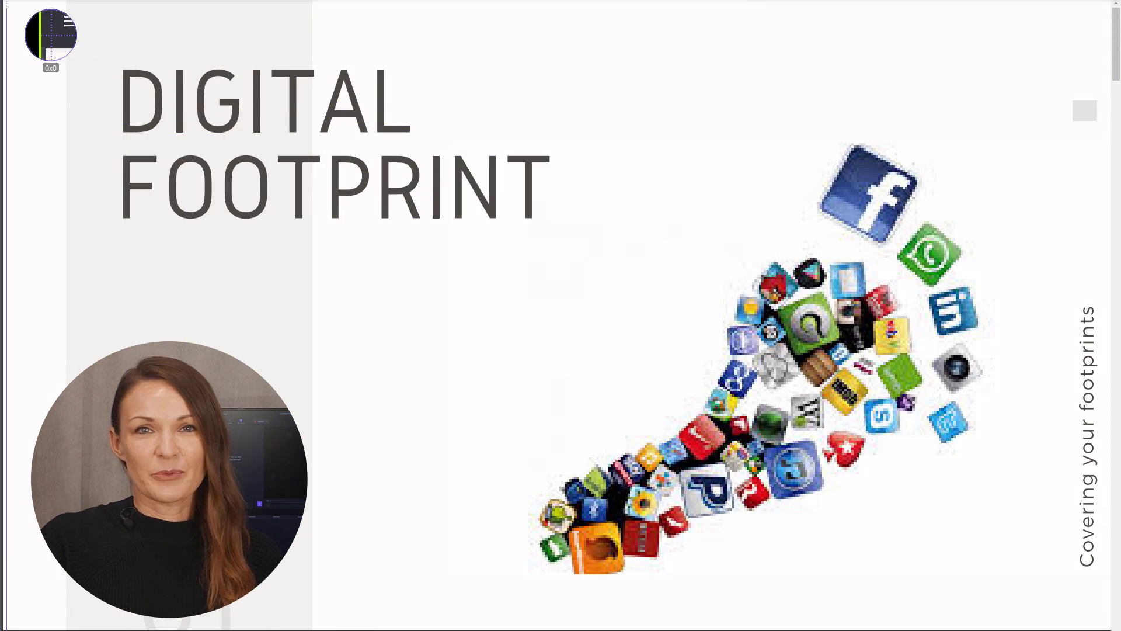
{"action": "left_click_drag", "start_coordinate": [5, 2], "coordinate": [1111, 630]}
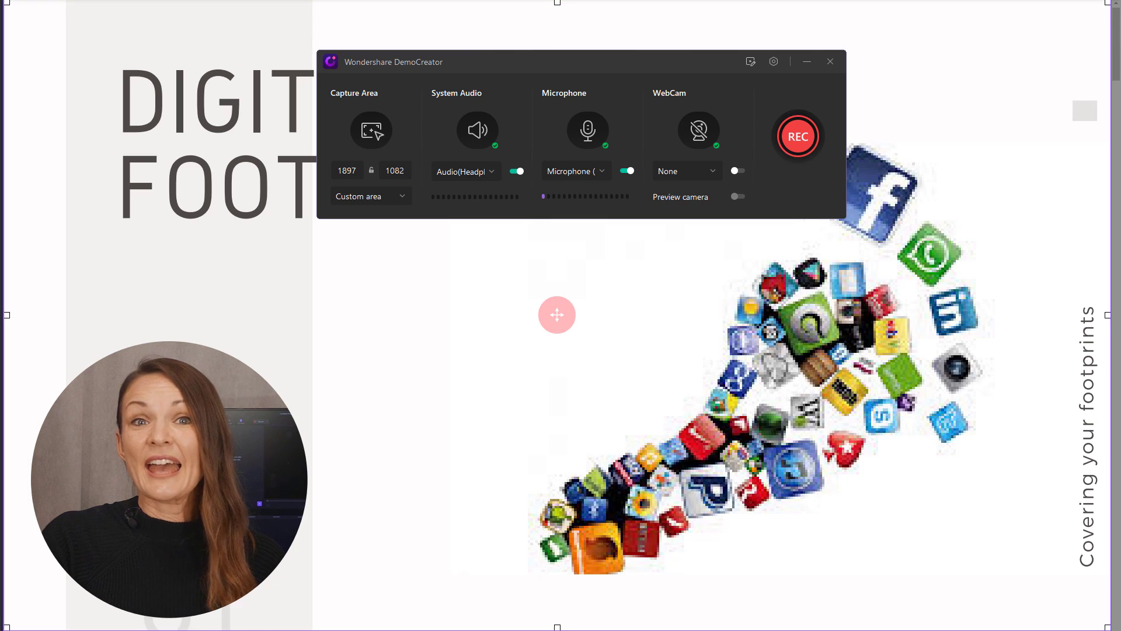
Record the full-screen title slide for a few seconds, then end the recording.
{"action": "left_click", "coordinate": [799, 139]}
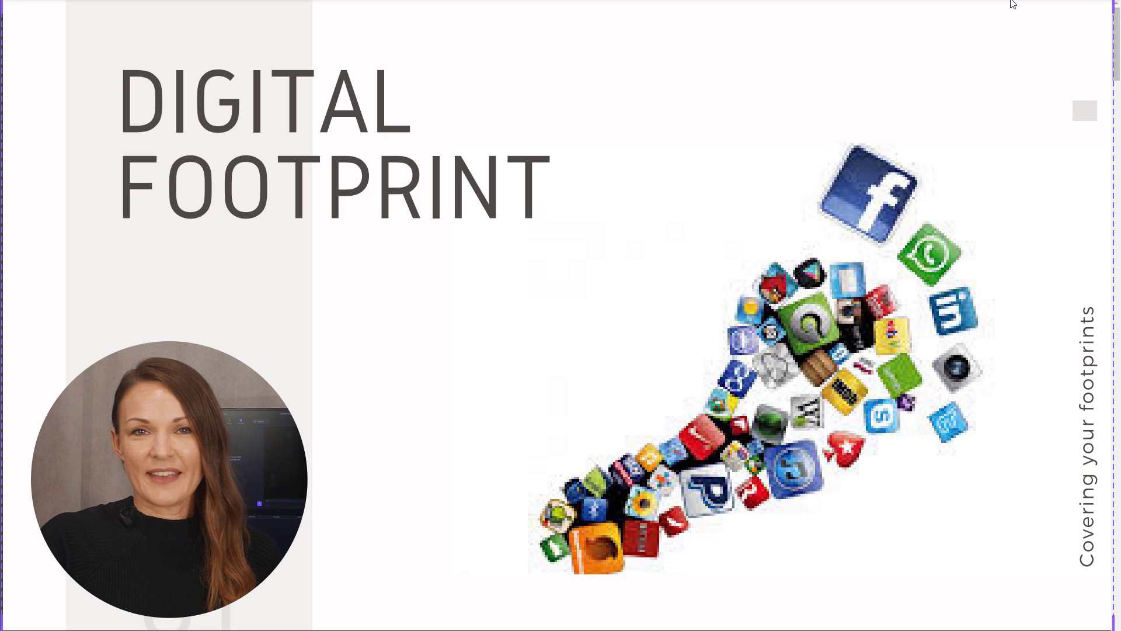
{"action": "mouse_move", "coordinate": [974, 47]}
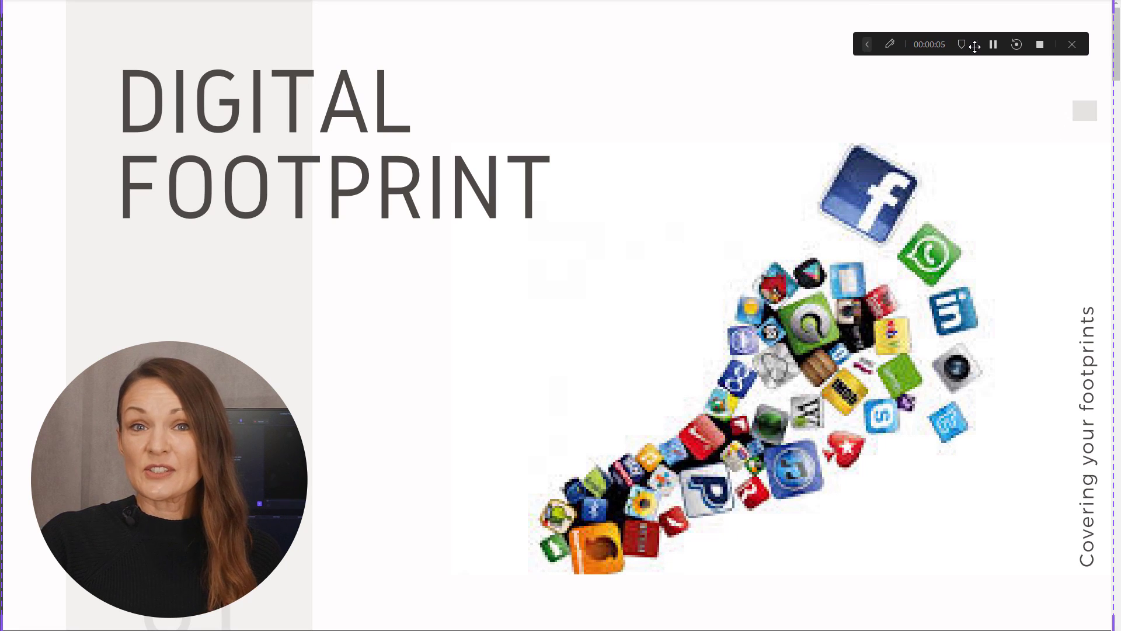
{"action": "left_click", "coordinate": [1039, 45]}
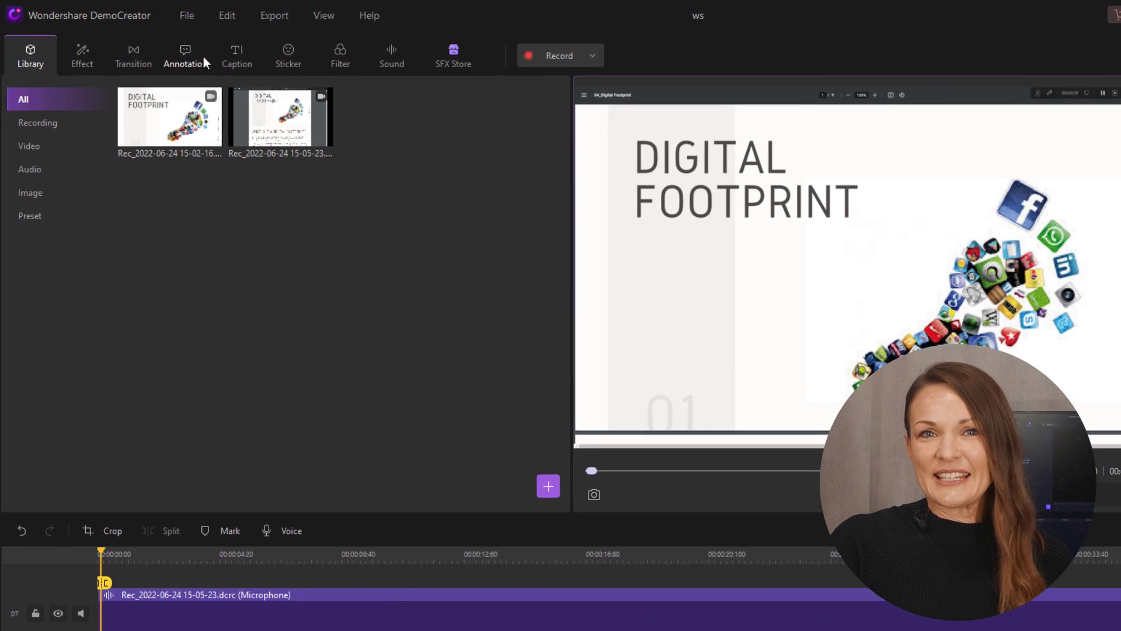
Add the pink Text 11 annotation over the title slide, resized, reading 'WELCOME'.
{"action": "left_click", "coordinate": [153, 46]}
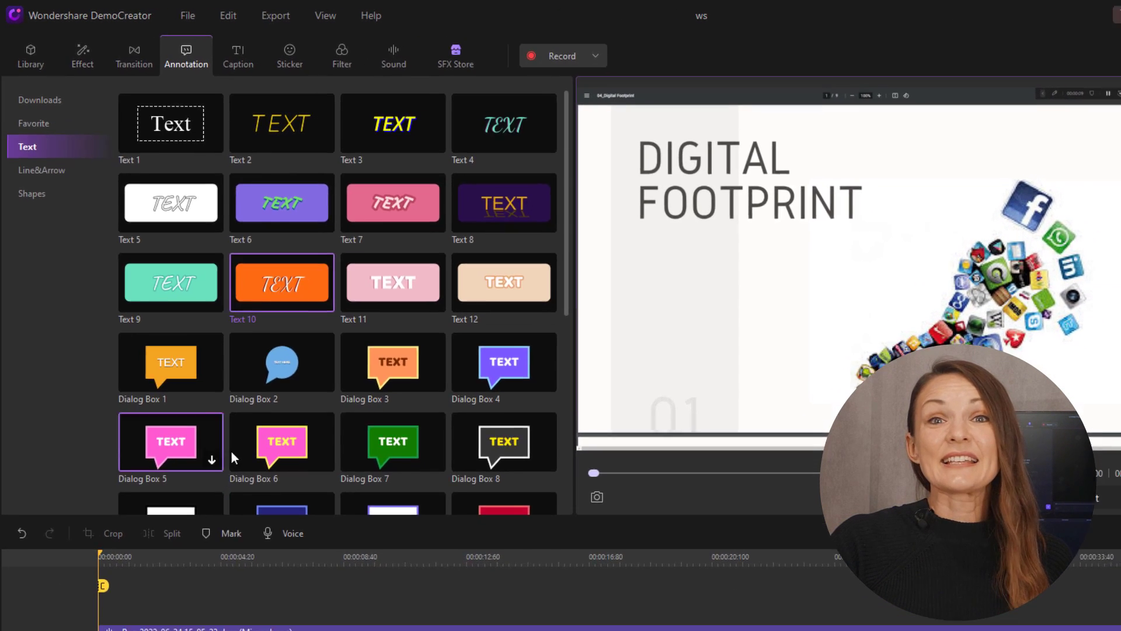
{"action": "left_click_drag", "start_coordinate": [406, 292], "coordinate": [111, 626]}
{"action": "left_click_drag", "start_coordinate": [86, 484], "coordinate": [87, 506]}
{"action": "left_click_drag", "start_coordinate": [663, 213], "coordinate": [600, 275]}
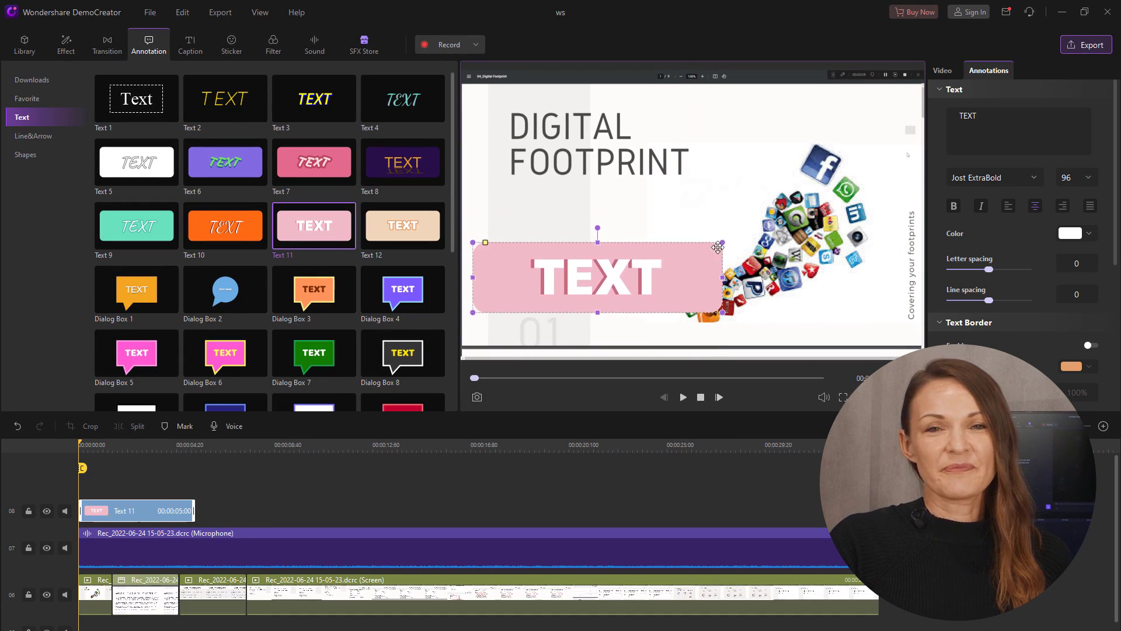
{"action": "left_click_drag", "start_coordinate": [725, 237], "coordinate": [665, 257]}
{"action": "double_click", "coordinate": [570, 285]}
{"action": "type", "text": "WELCOME!"}
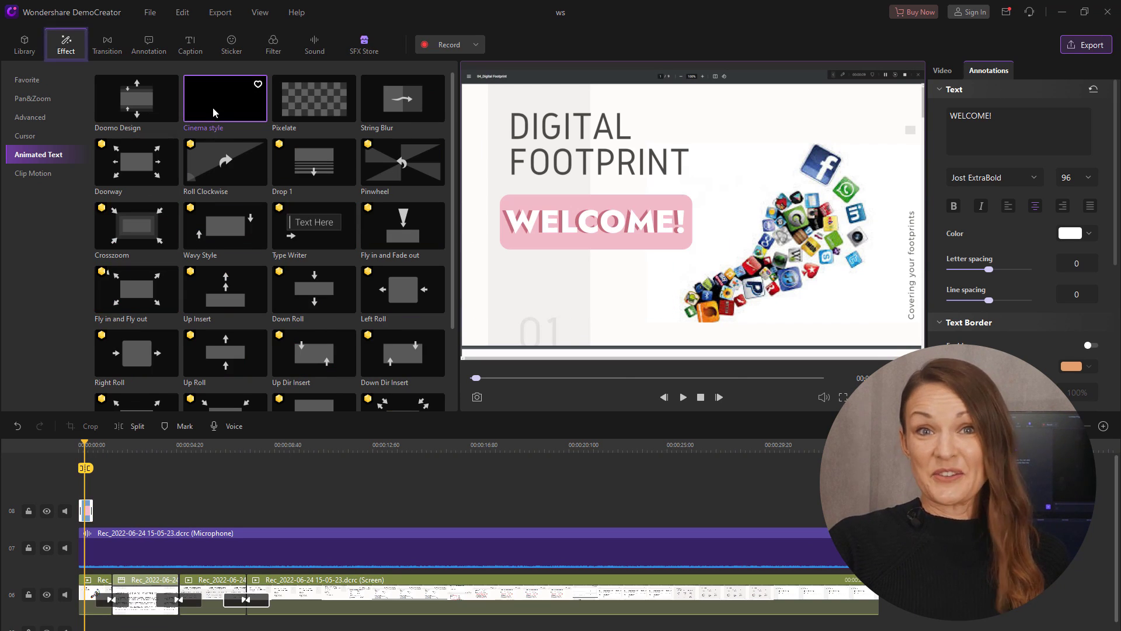
Apply the Cinema style text animation and preview it from the start.
{"action": "left_click_drag", "start_coordinate": [225, 98], "coordinate": [86, 510]}
{"action": "left_click", "coordinate": [77, 445]}
{"action": "key", "text": "space"}
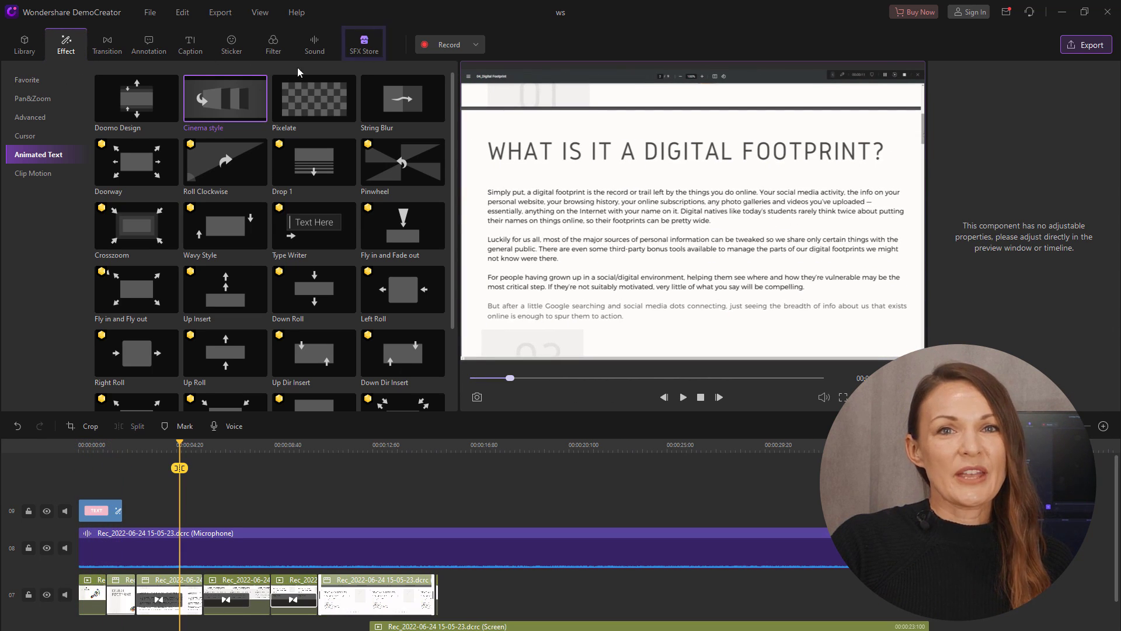
Browse the Education packs in the SFX Store, dismiss the sign-in prompt, and return to the Library.
{"action": "left_click", "coordinate": [384, 48]}
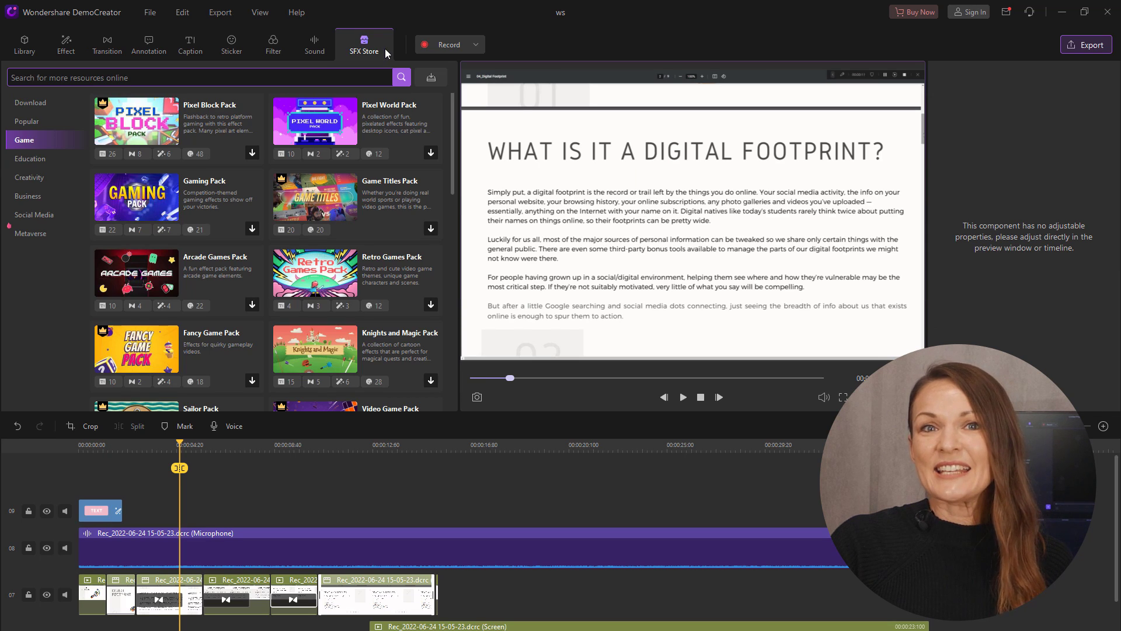
{"action": "left_click", "coordinate": [36, 161]}
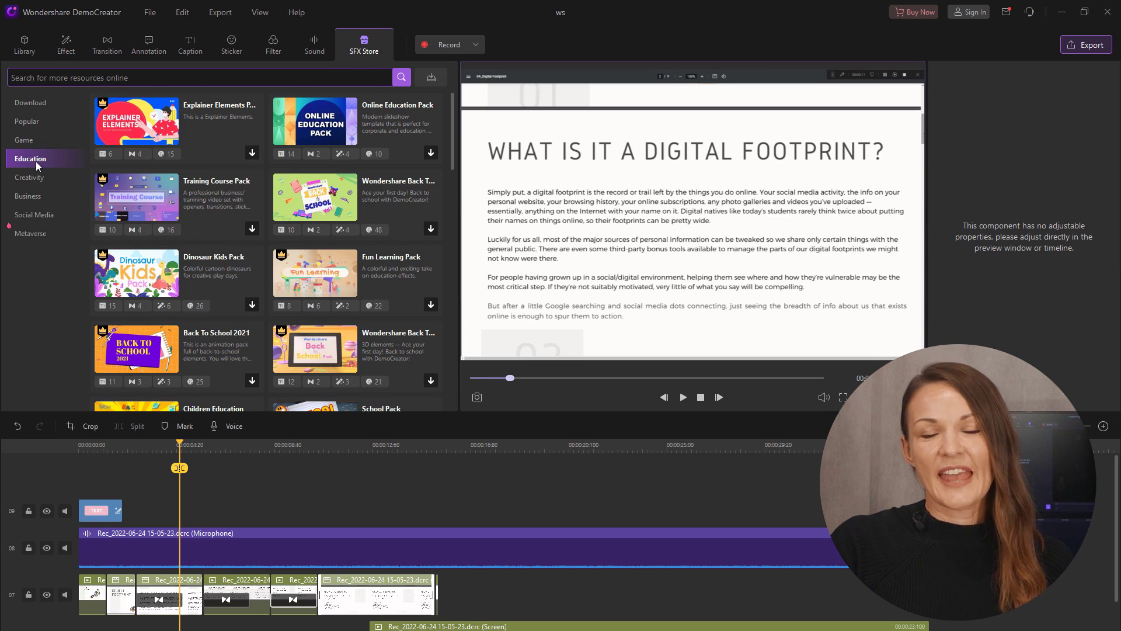
{"action": "left_click", "coordinate": [254, 153]}
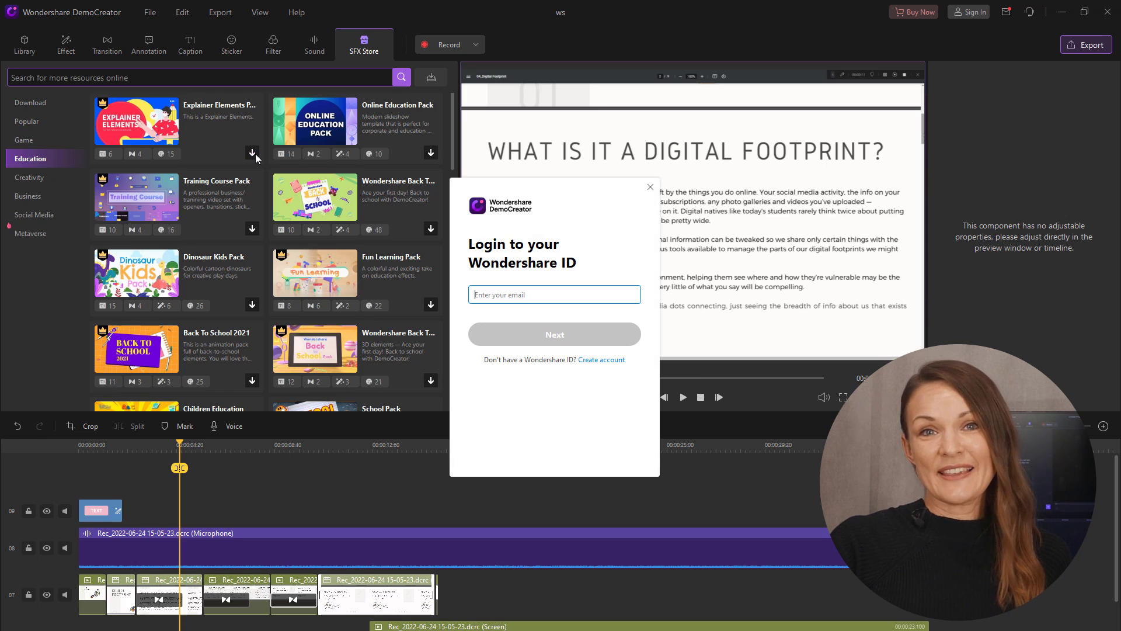
{"action": "left_click", "coordinate": [650, 188]}
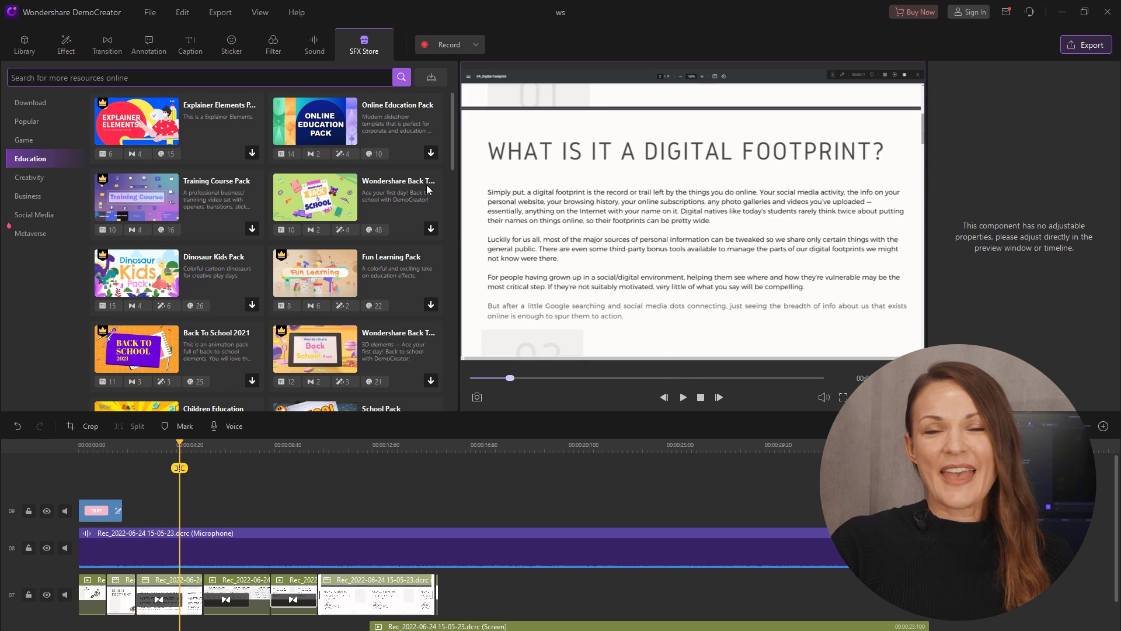
{"action": "left_click", "coordinate": [23, 45]}
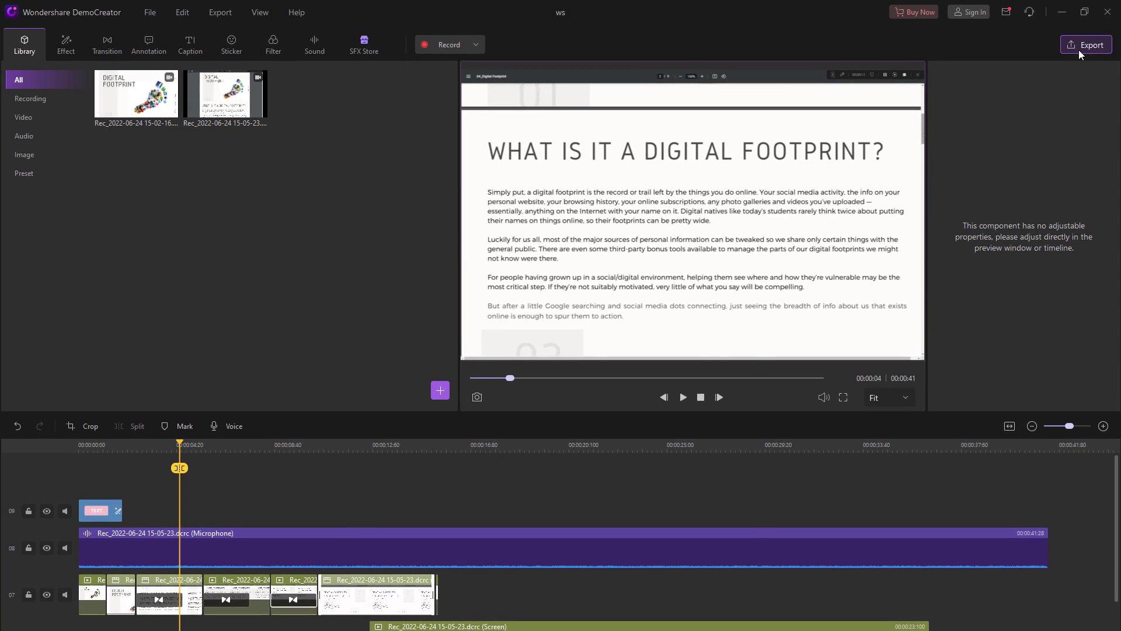
Export the project as MP4 named 'Digital Footprint Lecture2' at 1920×1200, with watermark.
{"action": "left_click", "coordinate": [1078, 50]}
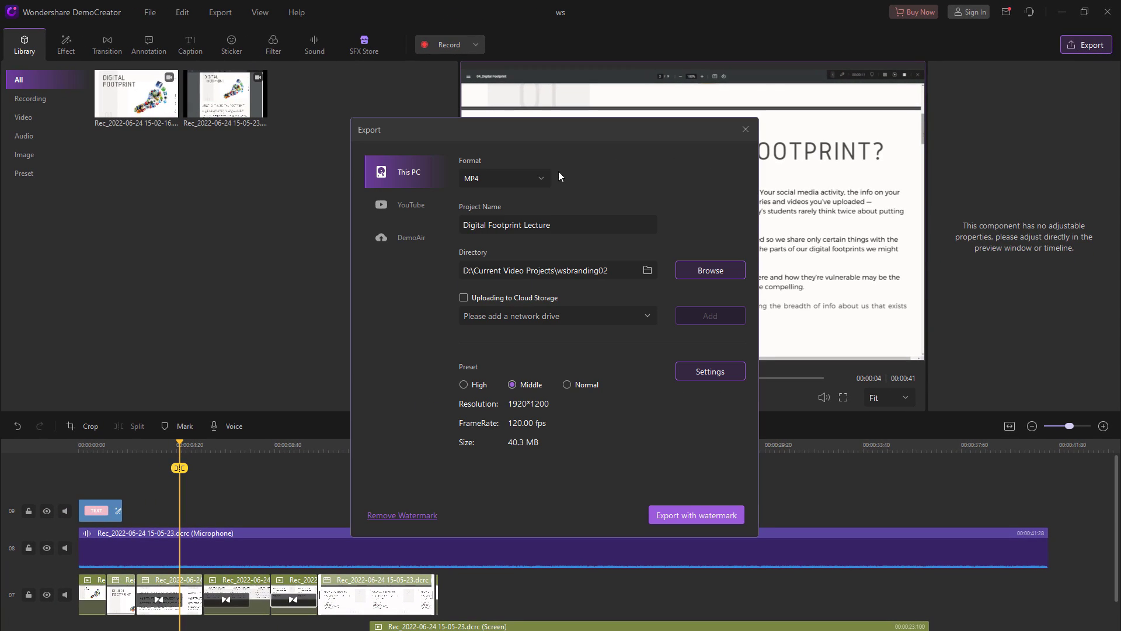
{"action": "left_click", "coordinate": [542, 181]}
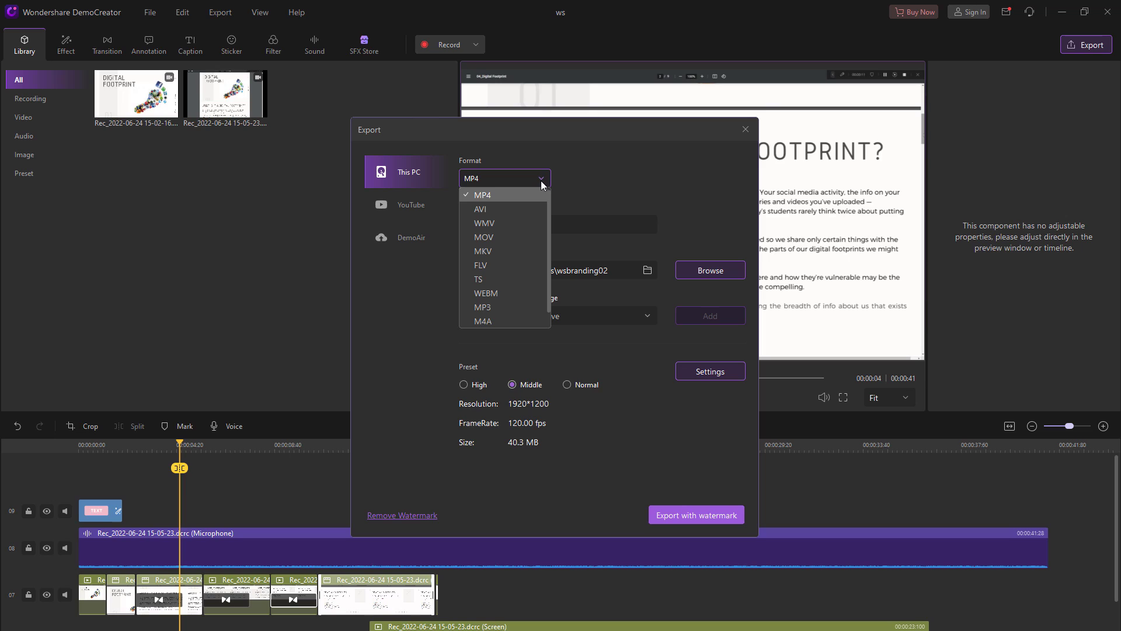
{"action": "left_click", "coordinate": [541, 180]}
{"action": "left_click_drag", "start_coordinate": [557, 226], "coordinate": [443, 235]}
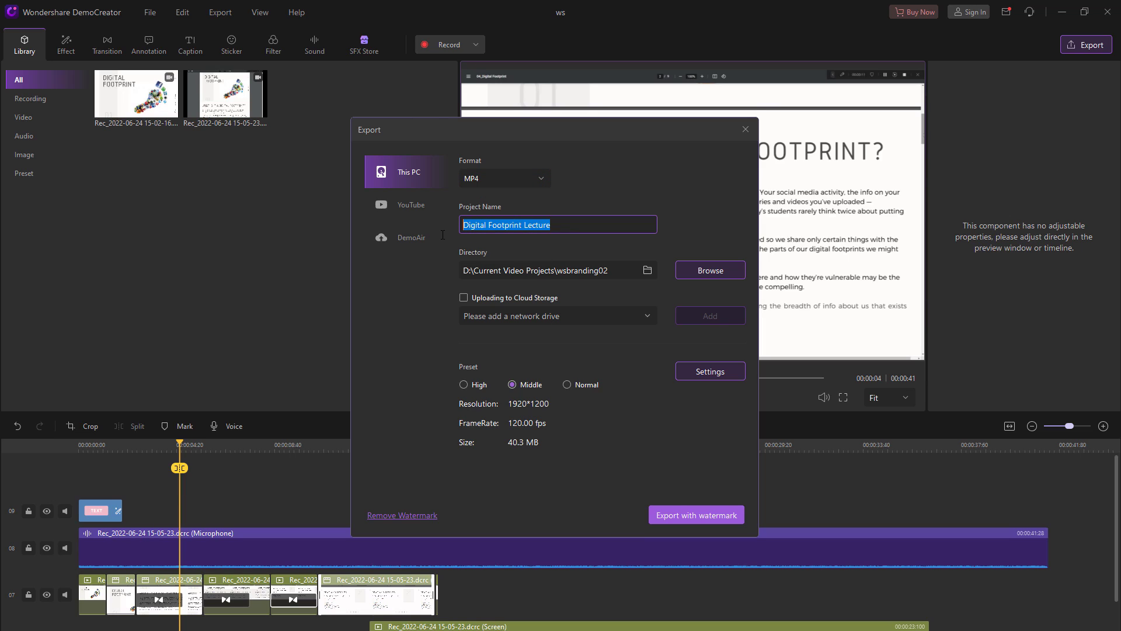
{"action": "left_click", "coordinate": [601, 202]}
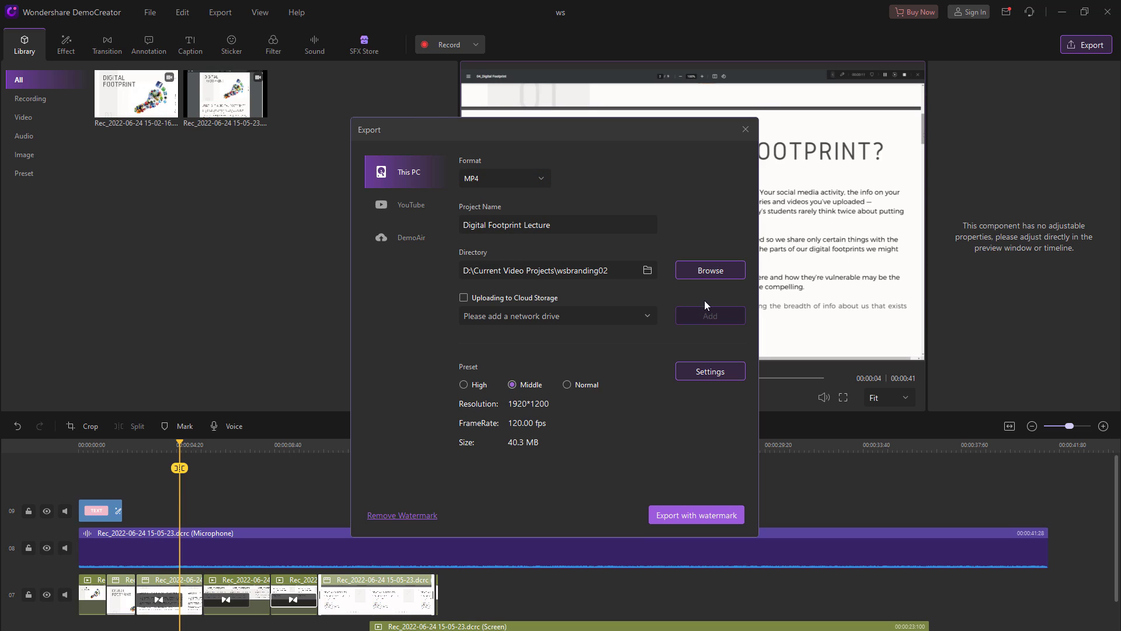
{"action": "left_click", "coordinate": [719, 520]}
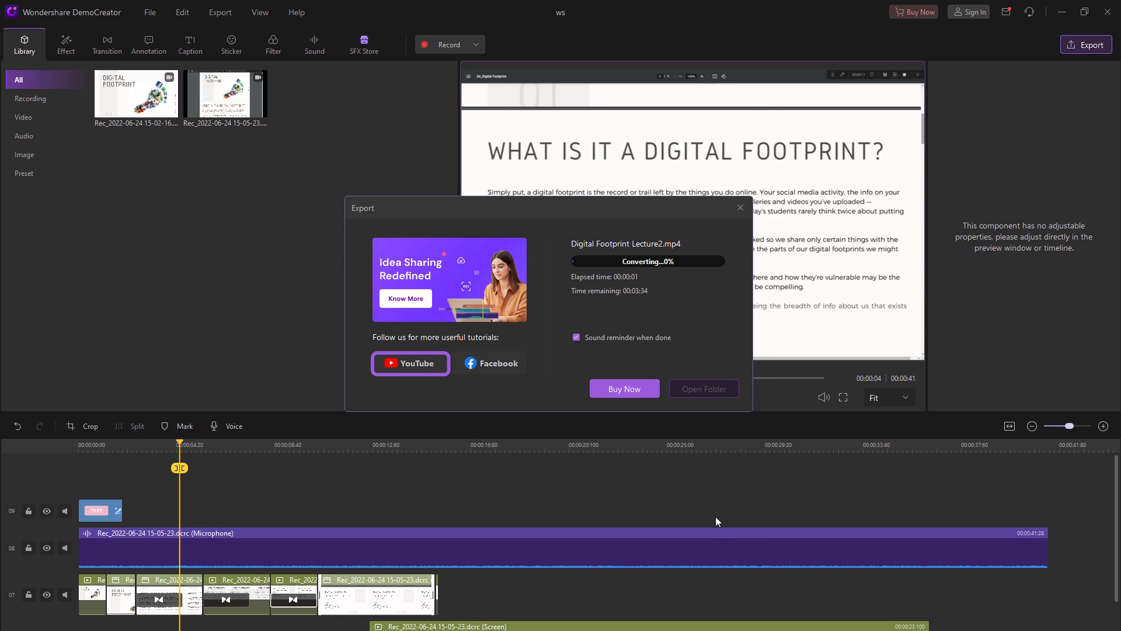